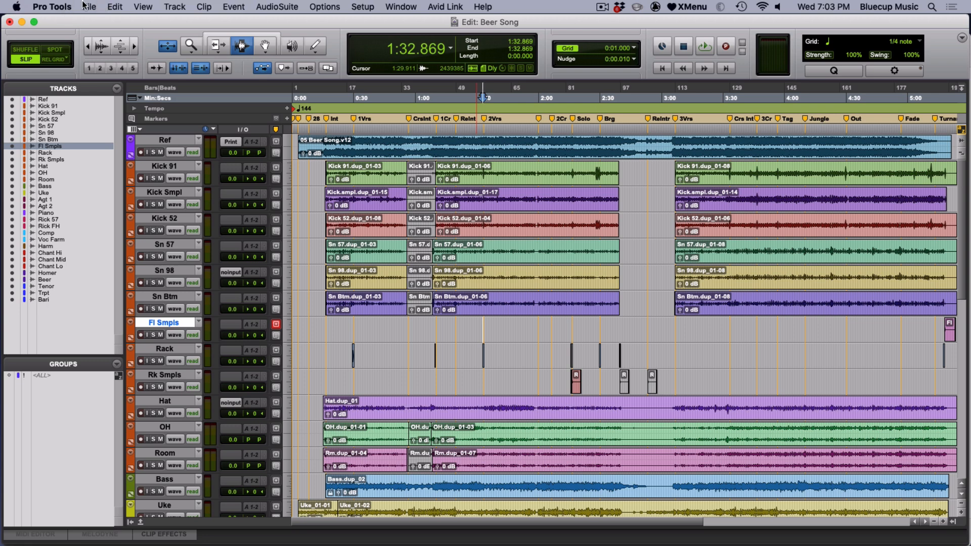
pyautogui.click(88, 5)
pyautogui.moveTo(104, 217)
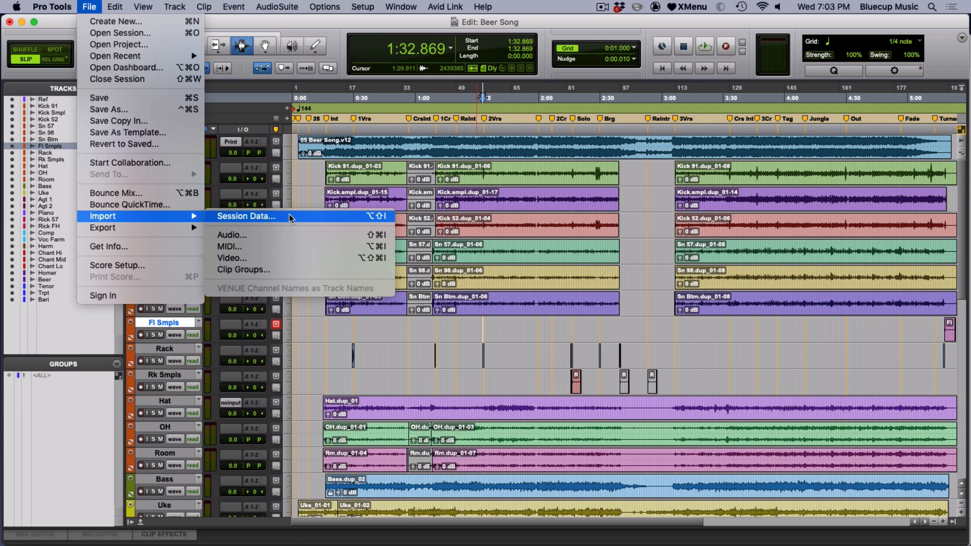
pyautogui.click(175, 7)
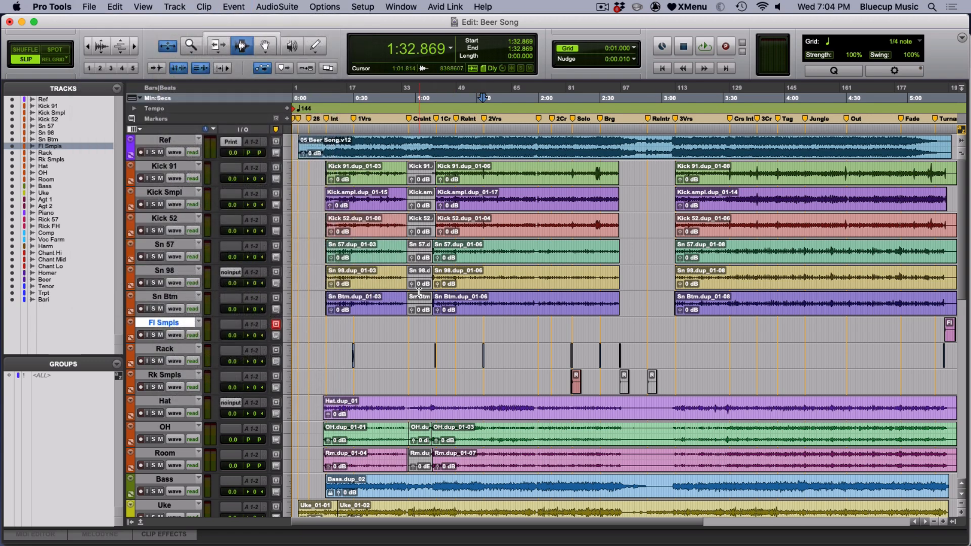
# Step: Review the session data import settings for Template Build 06.ptx from the Atmos Template Build folder in Templates, and cancel the import
pyautogui.hotkey('alt', 'shift', 'i')
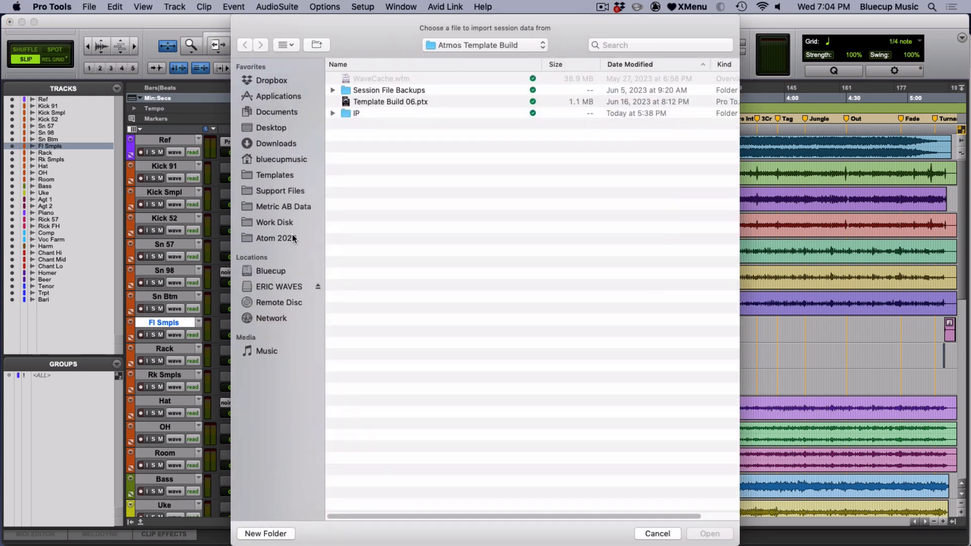
pyautogui.click(284, 175)
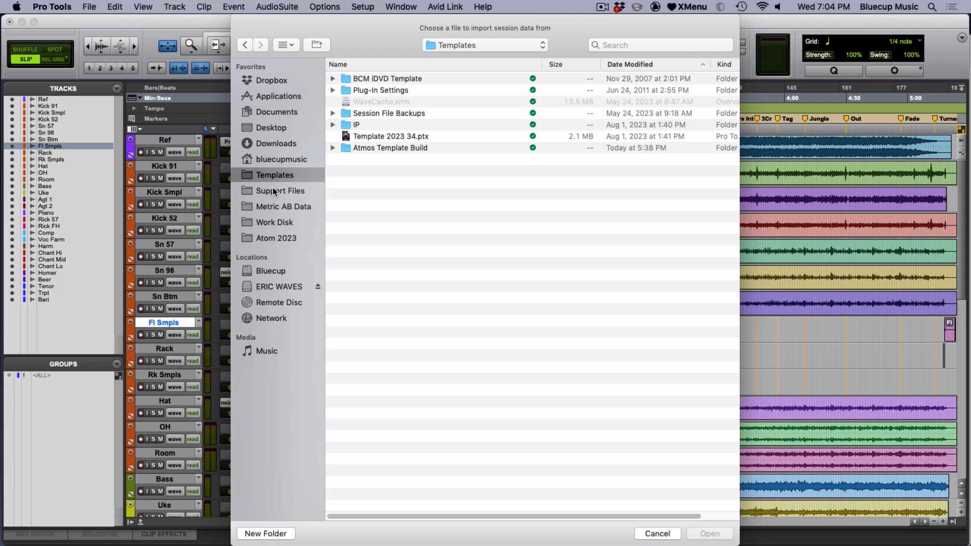
pyautogui.doubleClick(372, 146)
pyautogui.doubleClick(406, 102)
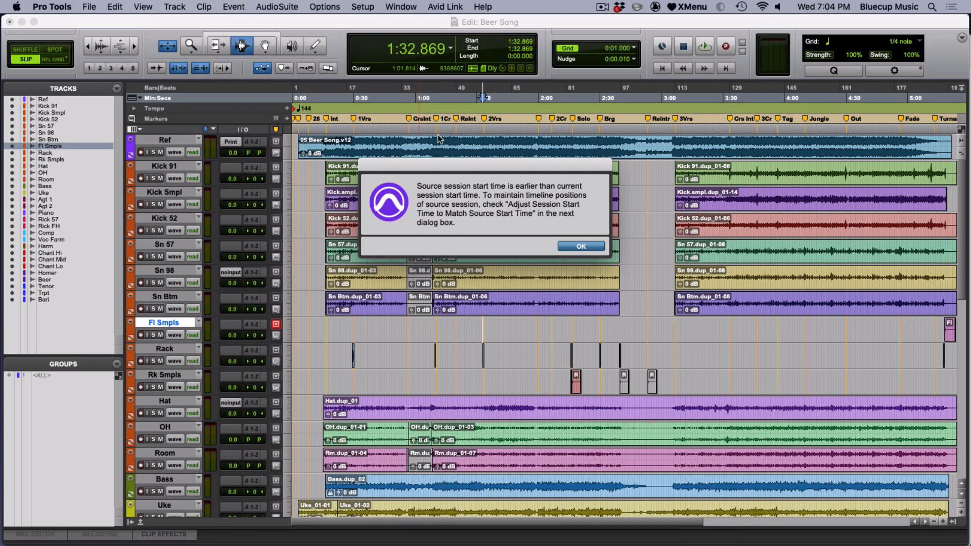
pyautogui.moveTo(467, 163); pyautogui.dragTo(460, 180)
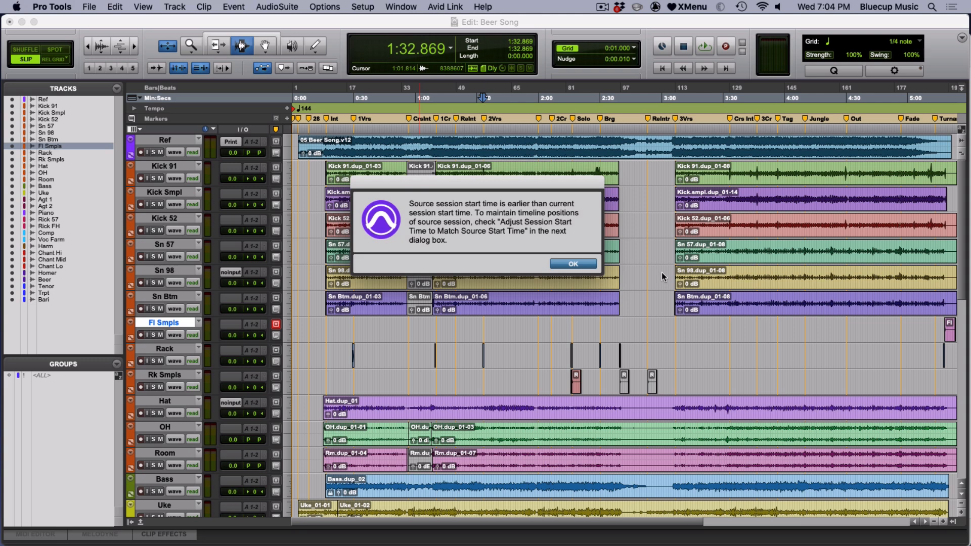
pyautogui.click(580, 265)
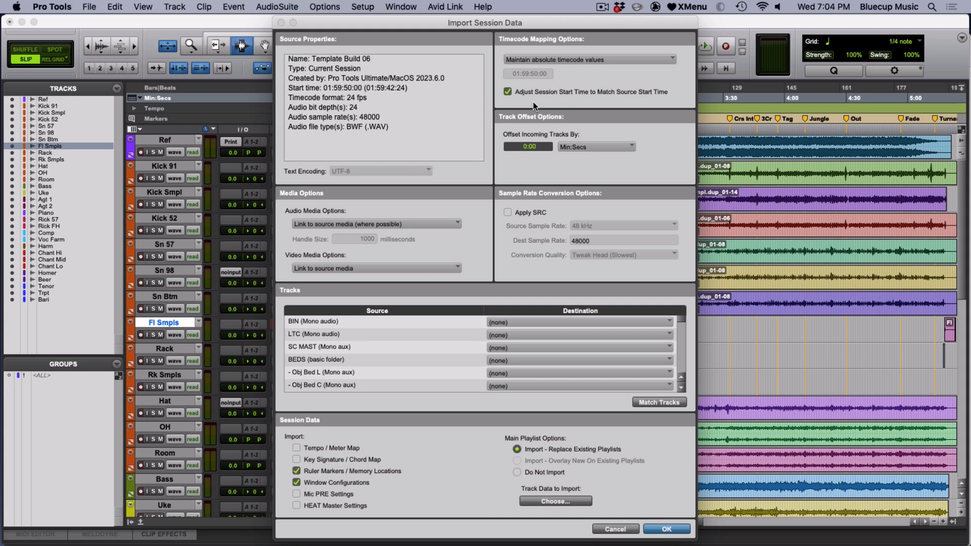
pyautogui.click(394, 223)
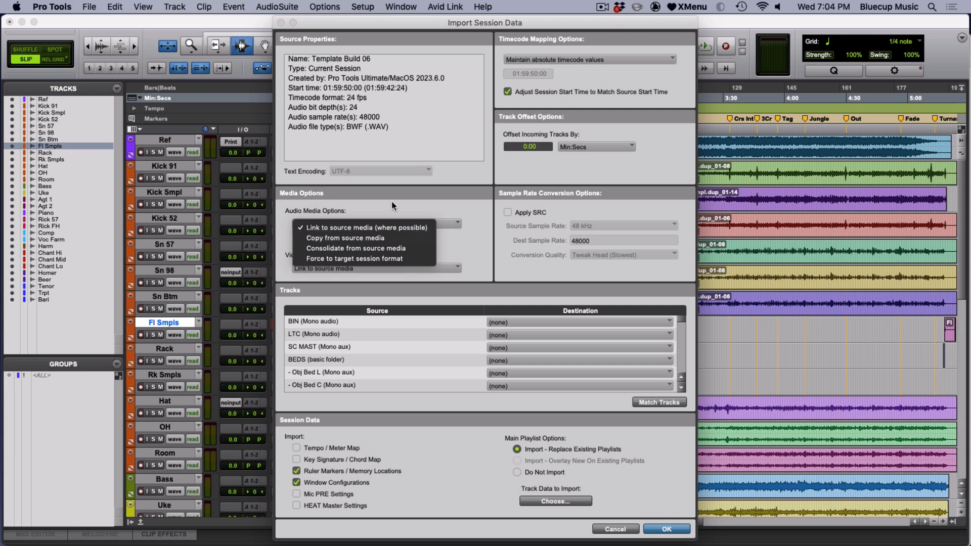
pyautogui.click(290, 187)
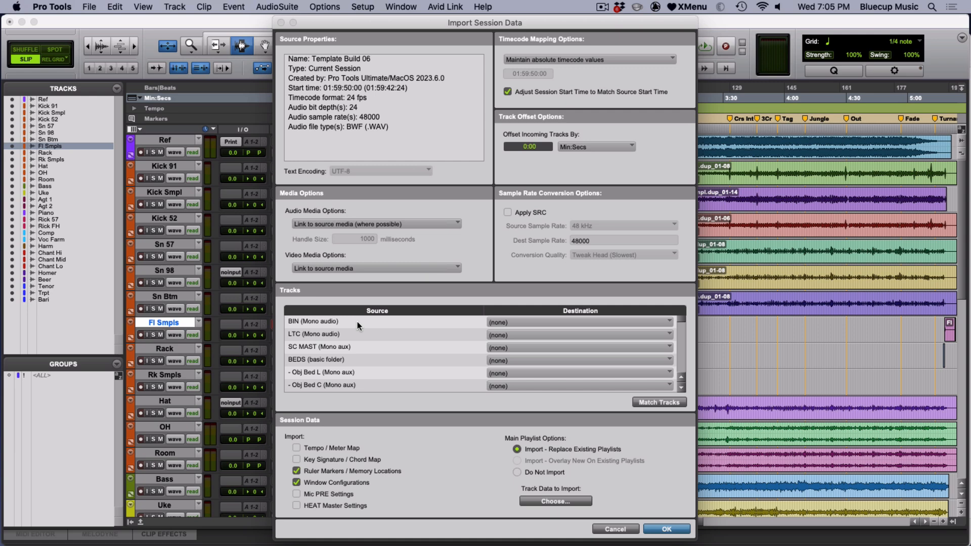
pyautogui.scroll(-10, 358, 322)
pyautogui.scroll(10, 357, 322)
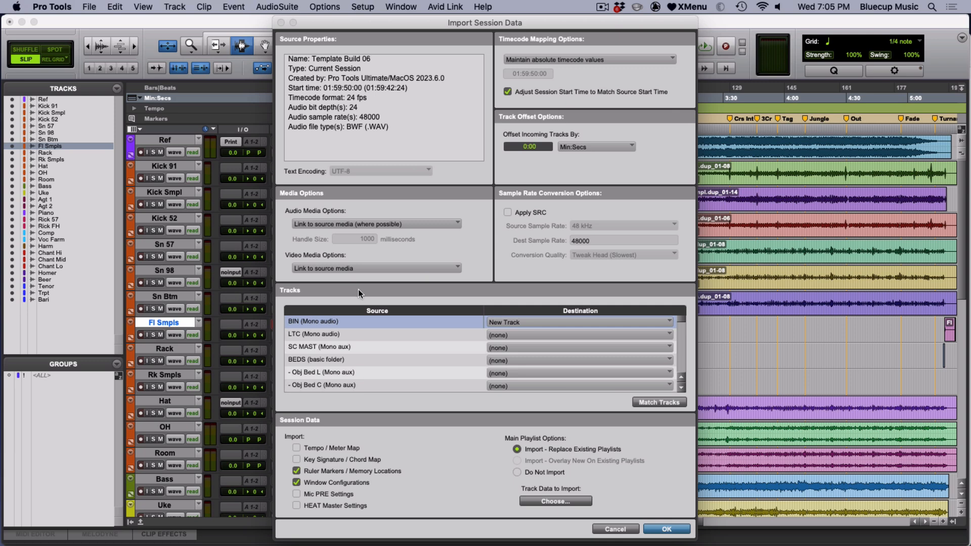
pyautogui.click(607, 530)
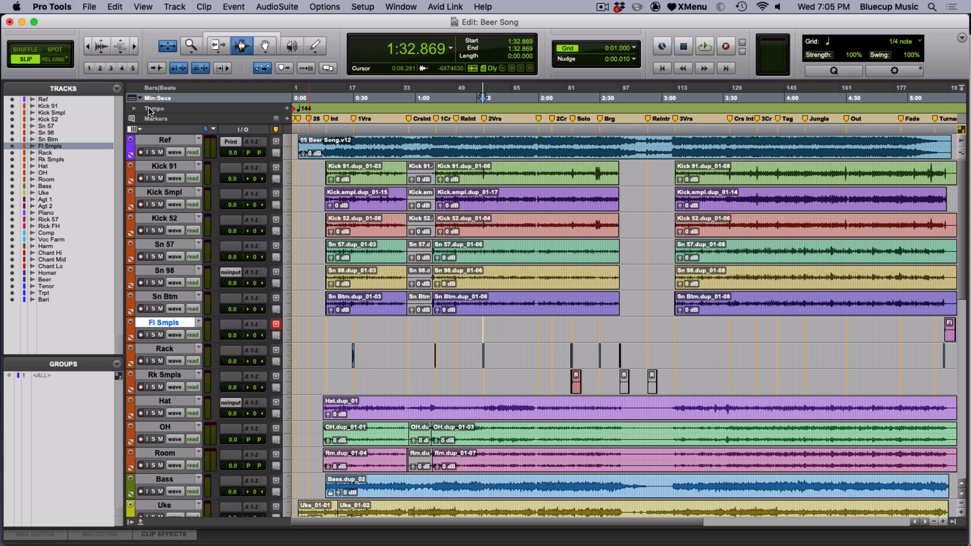
# Step: Select the Ref track as the insertion point for imported tracks, checking its position in the Edit and Mix windows
pyautogui.click(151, 142)
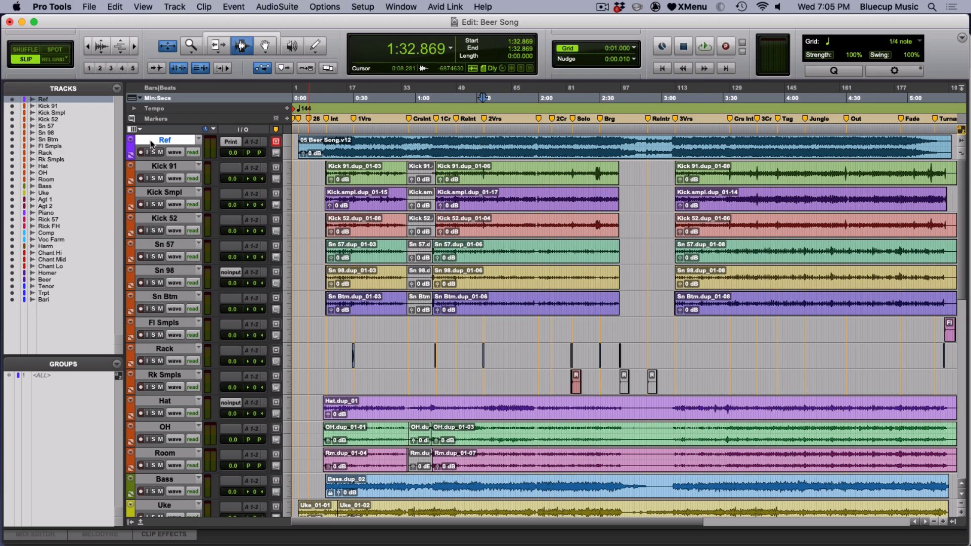
pyautogui.scroll(-10, 266, 257)
pyautogui.scroll(7, 266, 257)
pyautogui.scroll(6, 266, 257)
pyautogui.press('super+equal')
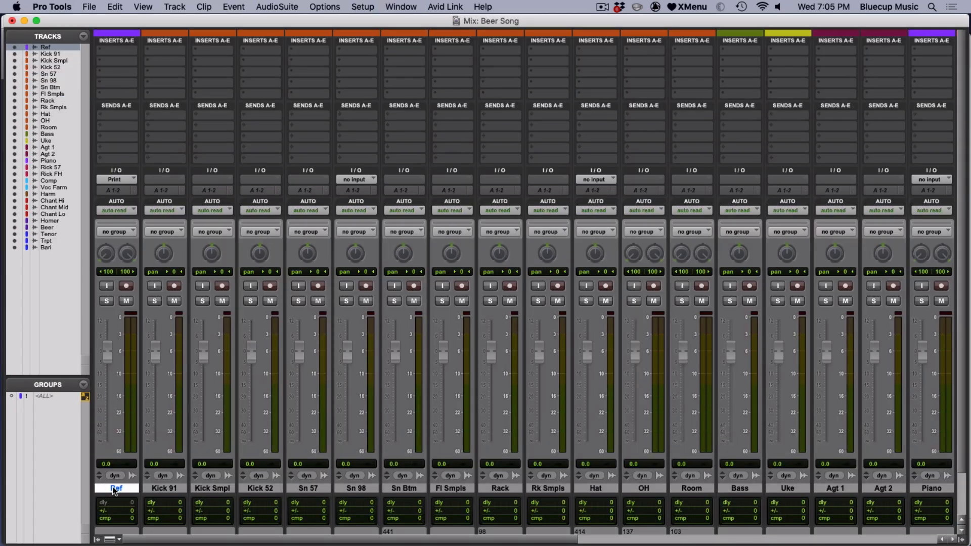
pyautogui.press('super+equal')
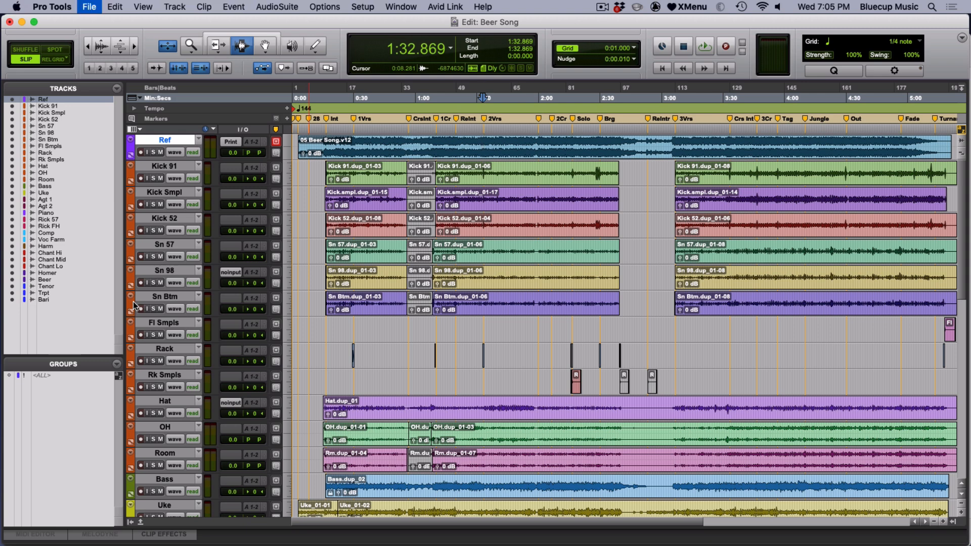
# Step: Start a session data import from Template Build 06.ptx in the Atmos Template Build folder, acknowledging the start time notice
pyautogui.hotkey('shift', 'alt', 'i')
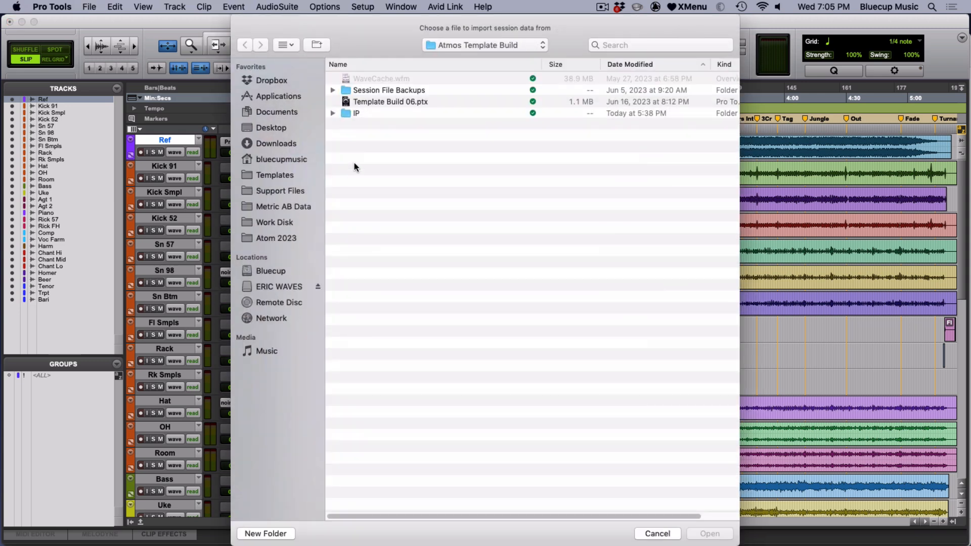
pyautogui.click(361, 101)
pyautogui.click(700, 534)
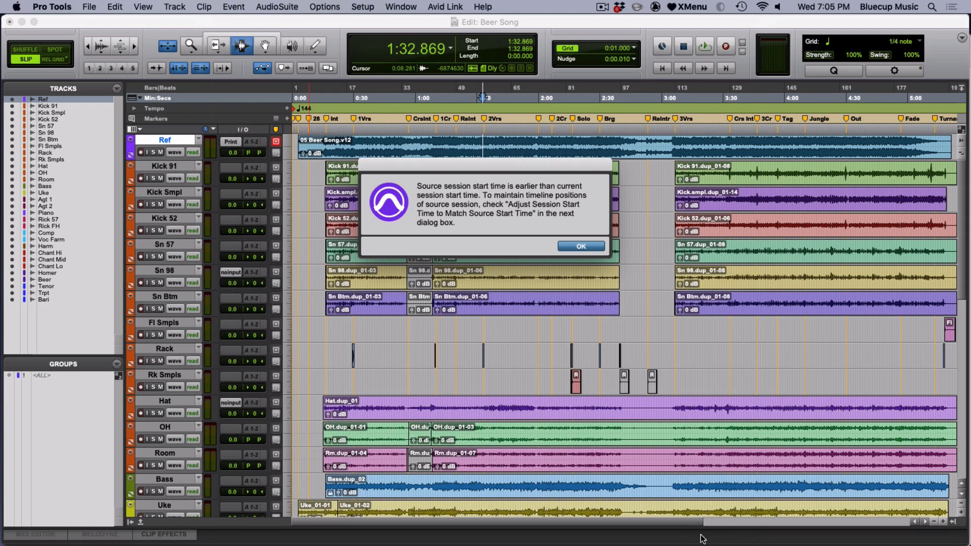
pyautogui.click(581, 247)
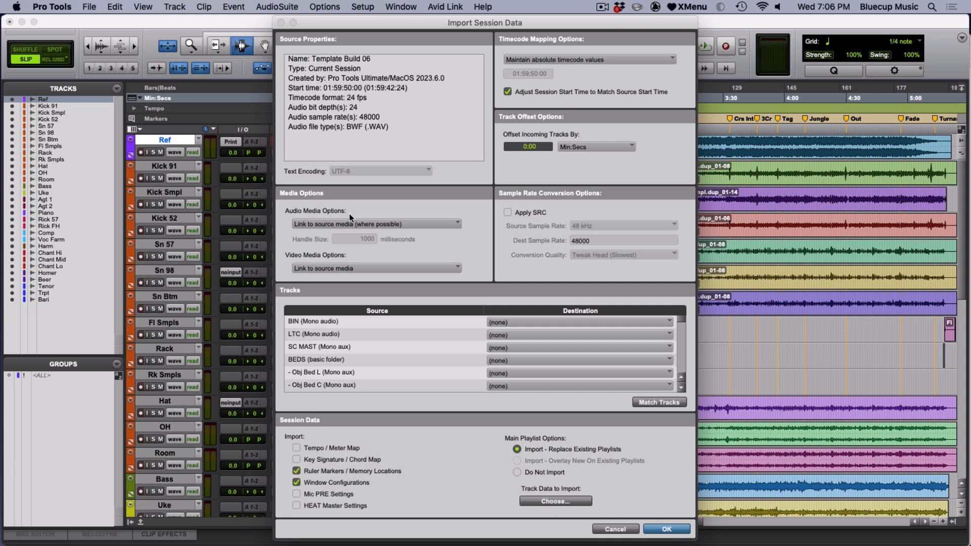
# Step: Set all source tracks of the template to import as new tracks
pyautogui.click(366, 320)
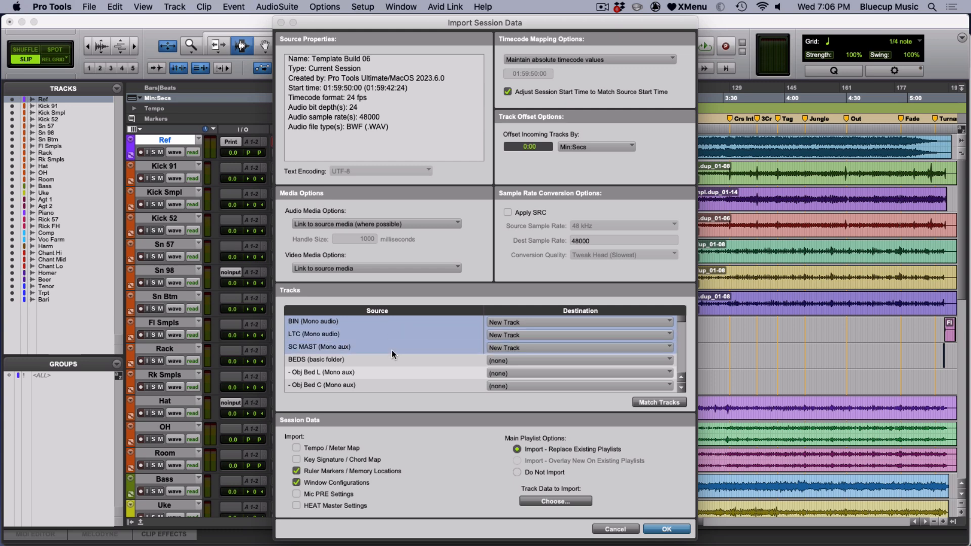
pyautogui.press('super+a')
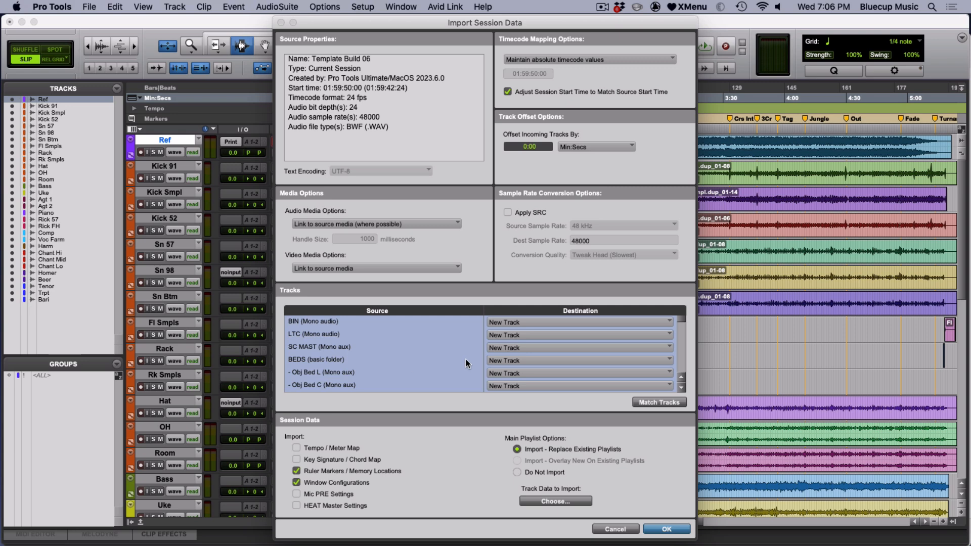
pyautogui.click(514, 360)
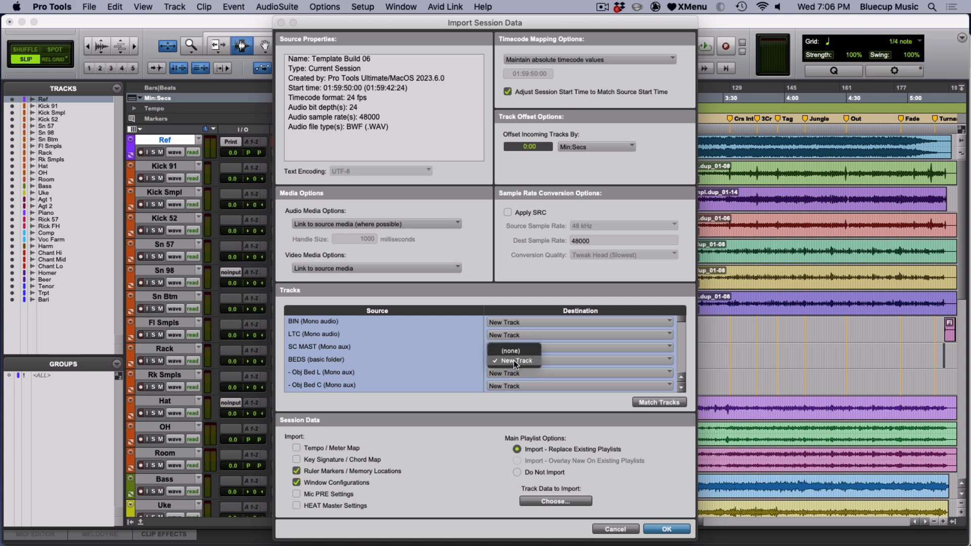
pyautogui.click(464, 359)
# Step: Try taking LTC out of the source selection, look over the destination choices for BIN, and reselect all source tracks
pyautogui.keyDown('super'); pyautogui.click(455, 331); pyautogui.keyUp('super')
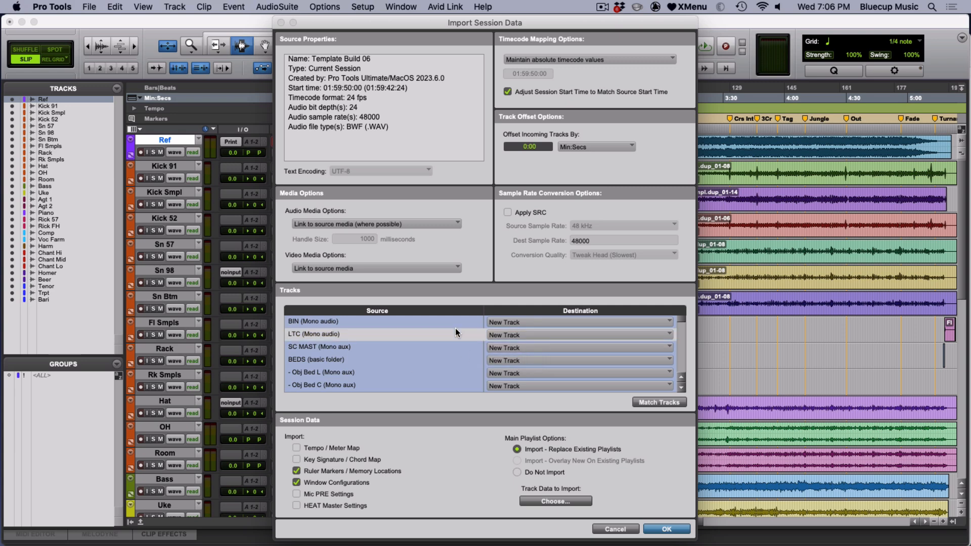
pyautogui.click(495, 322)
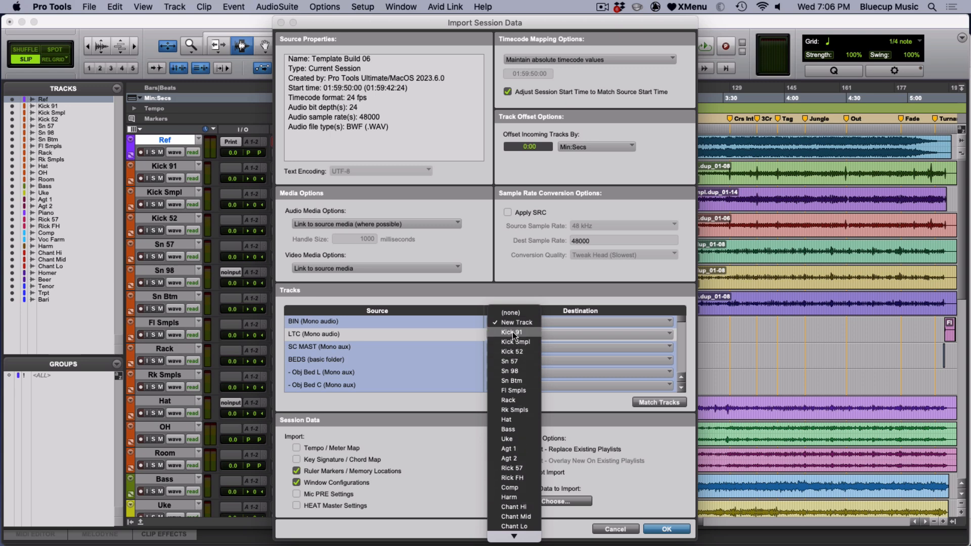
pyautogui.scroll(-2, 514, 526)
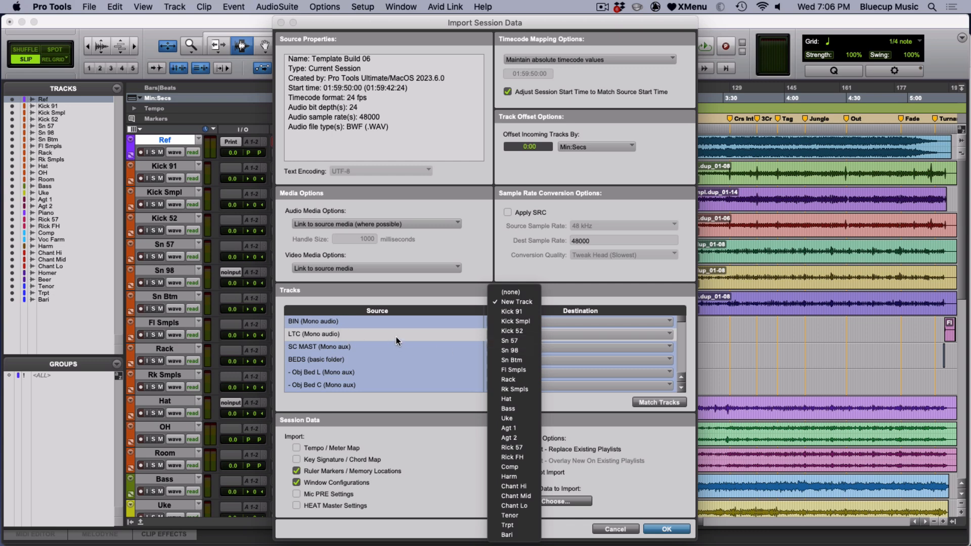
pyautogui.click(370, 335)
pyautogui.keyDown('super'); pyautogui.click(434, 334); pyautogui.keyUp('super')
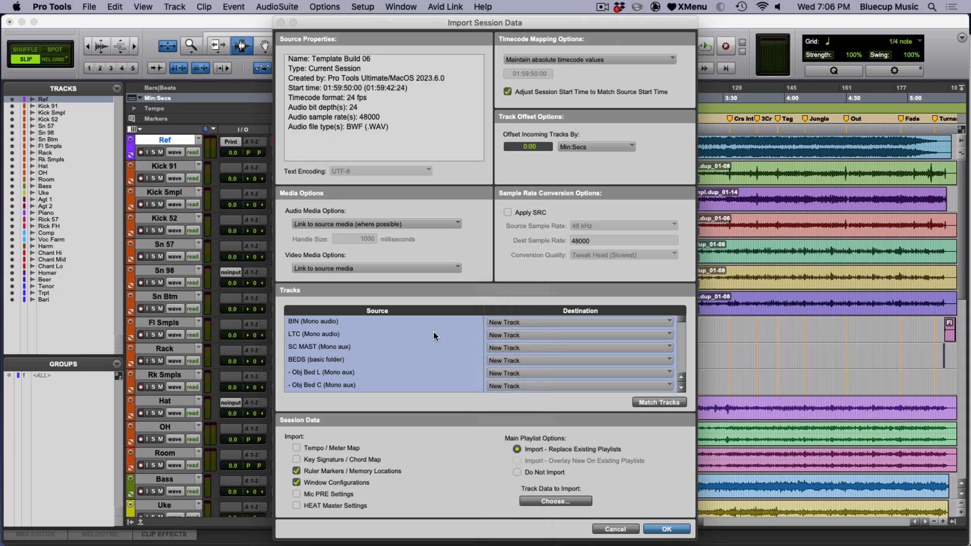
pyautogui.keyDown('alt'); pyautogui.click(434, 332); pyautogui.keyUp('alt')
pyautogui.keyDown('alt'); pyautogui.click(481, 334); pyautogui.keyUp('alt')
pyautogui.scroll(-5, 512, 336)
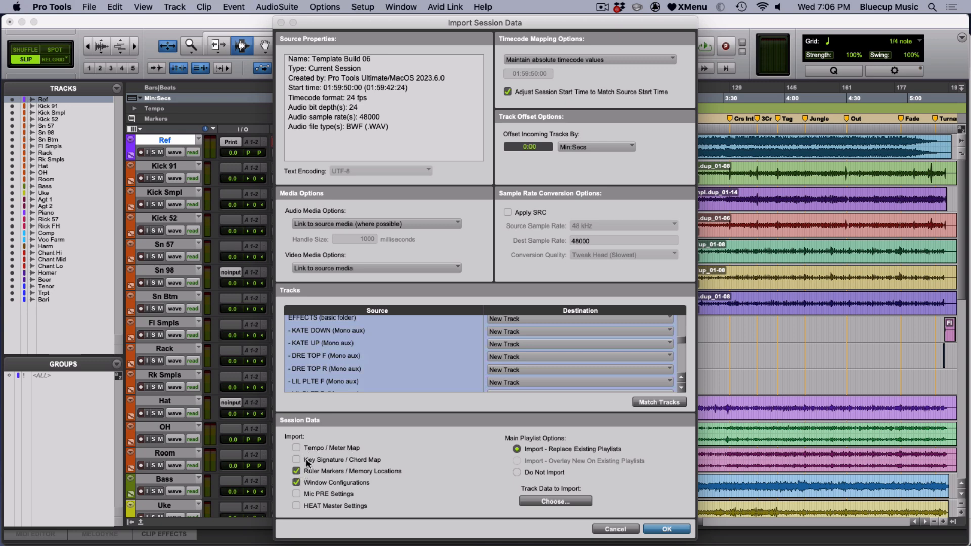
# Step: Keep Import - Replace Existing Playlists and enable all available track data to import, including ICON Custom Fader Groups and ICON Automation Snapshots
pyautogui.click(297, 472)
pyautogui.click(516, 449)
pyautogui.click(566, 503)
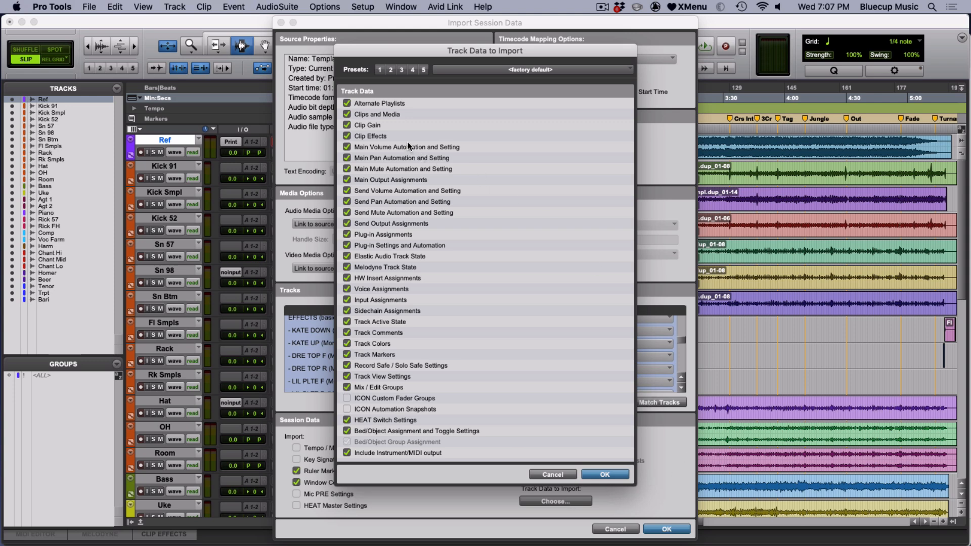
pyautogui.keyDown('alt'); pyautogui.click(350, 158); pyautogui.keyUp('alt')
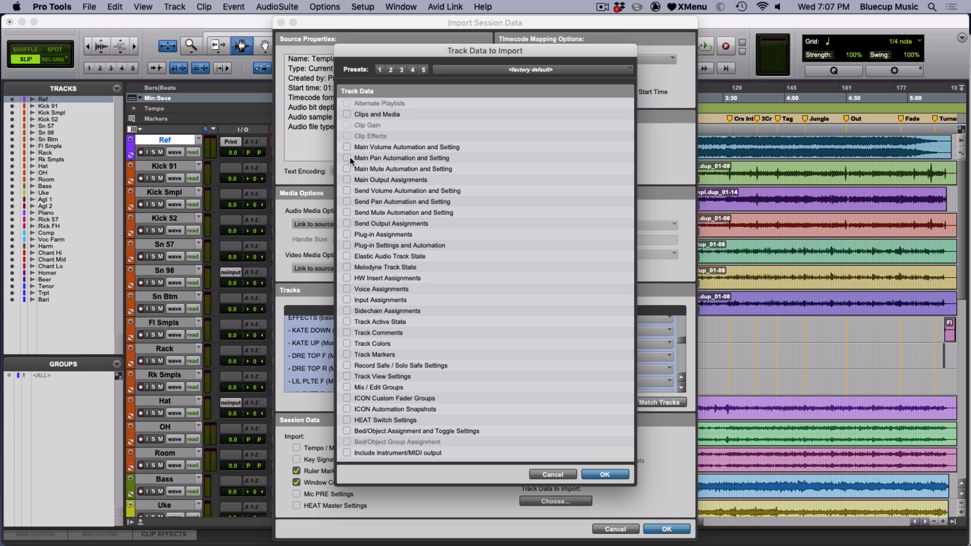
pyautogui.keyDown('alt'); pyautogui.click(350, 158); pyautogui.keyUp('alt')
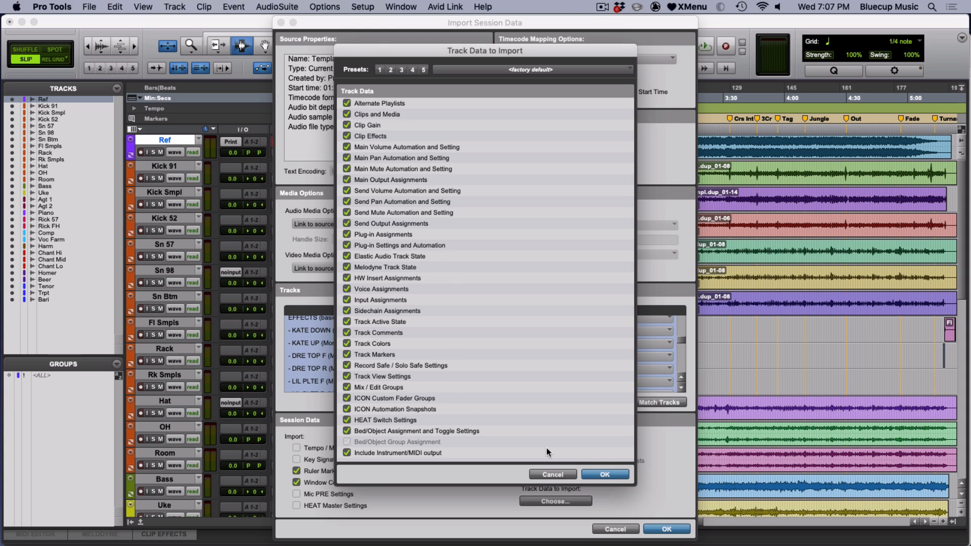
pyautogui.click(604, 475)
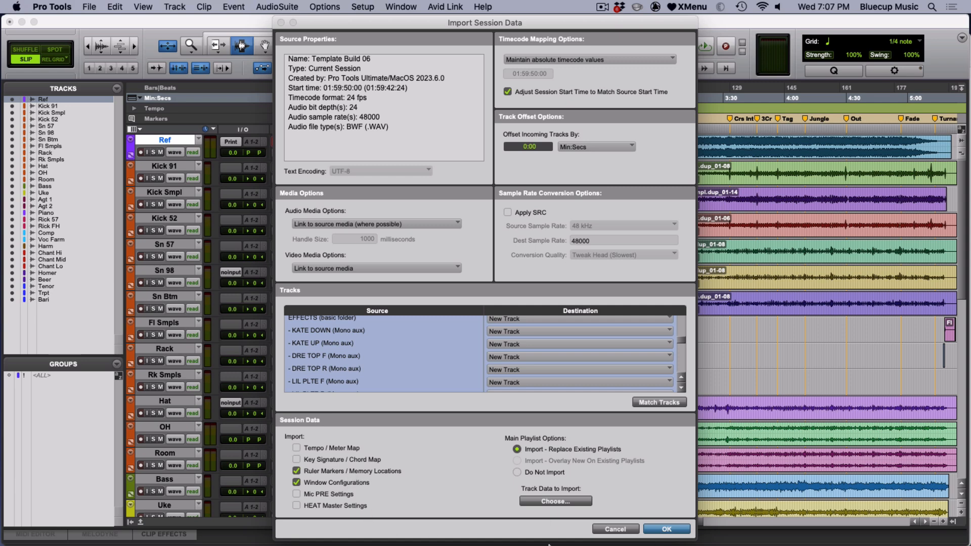
# Step: Run the session data import, declining the detailed report and the Avid Marketplace visit for missing plug-ins
pyautogui.click(656, 529)
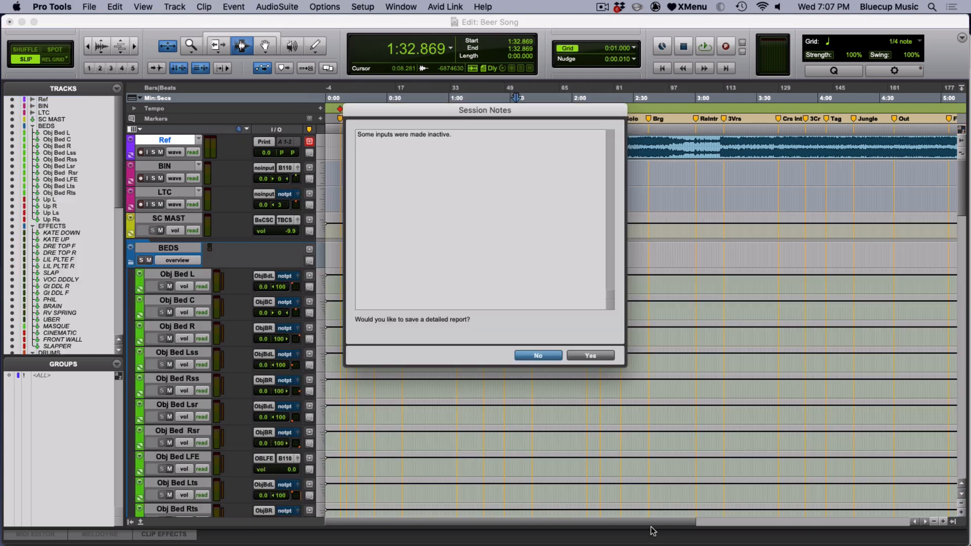
pyautogui.click(543, 358)
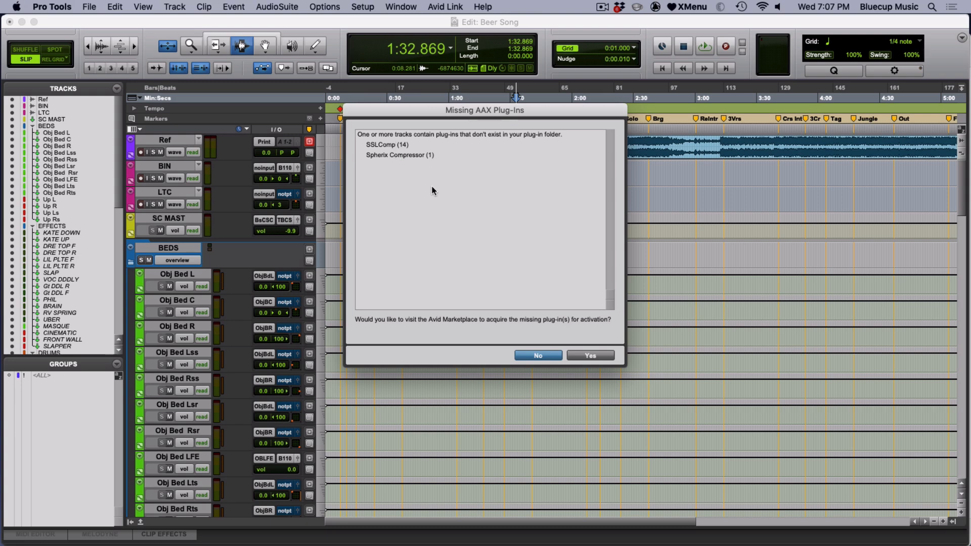
pyautogui.click(527, 357)
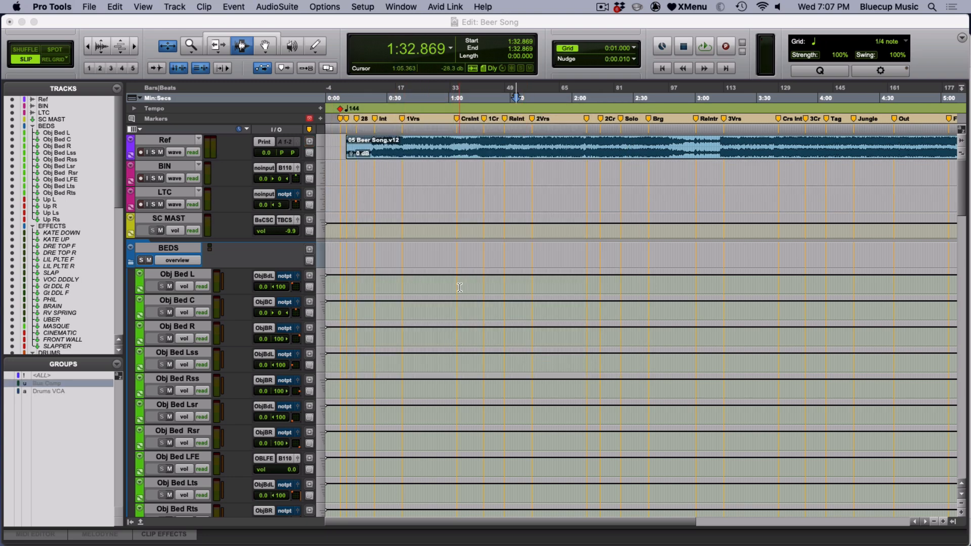
# Step: Examine the imported template tracks alongside the song's tracks in the Edit and Mix windows
pyautogui.scroll(-15, 445, 354)
pyautogui.scroll(-9, 441, 294)
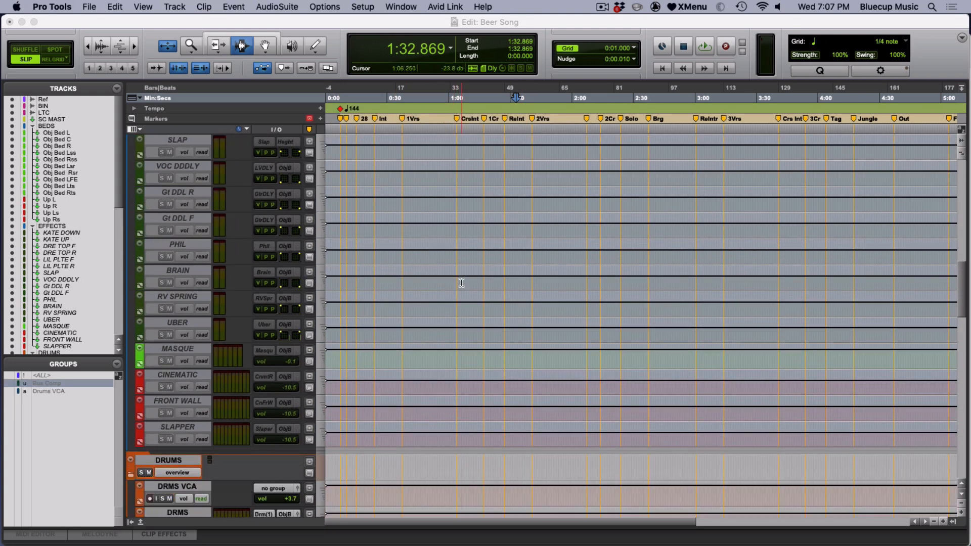
pyautogui.hscroll(20, 396, 225)
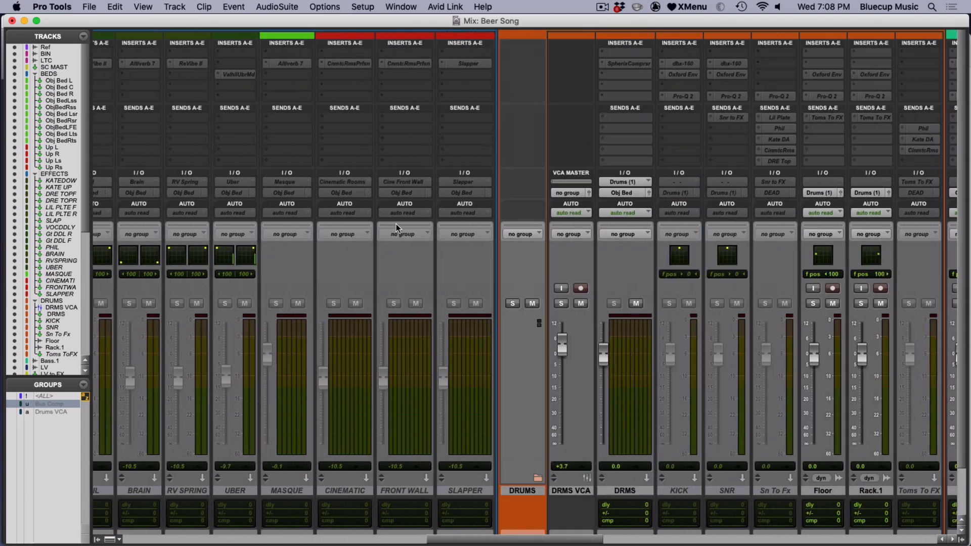
pyautogui.hscroll(20, 396, 225)
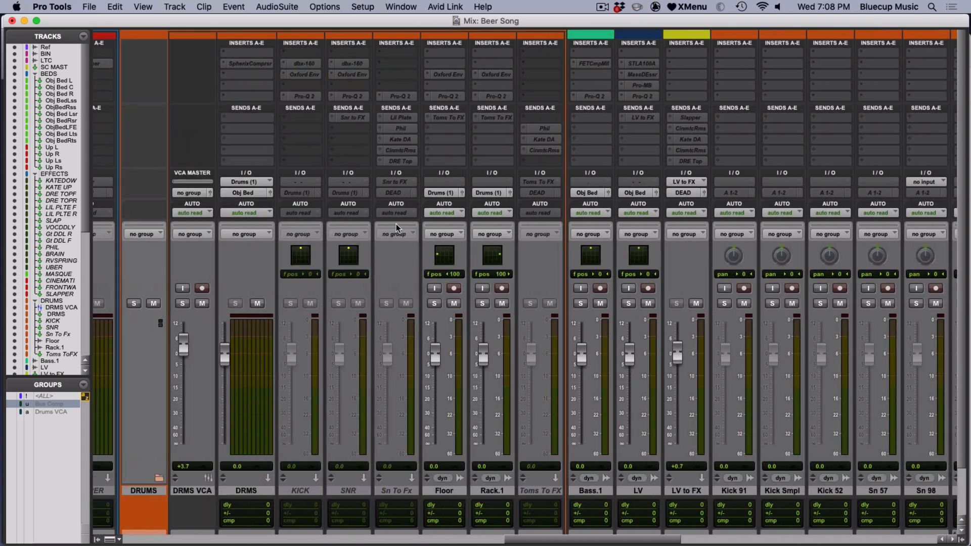
pyautogui.press('super+equal')
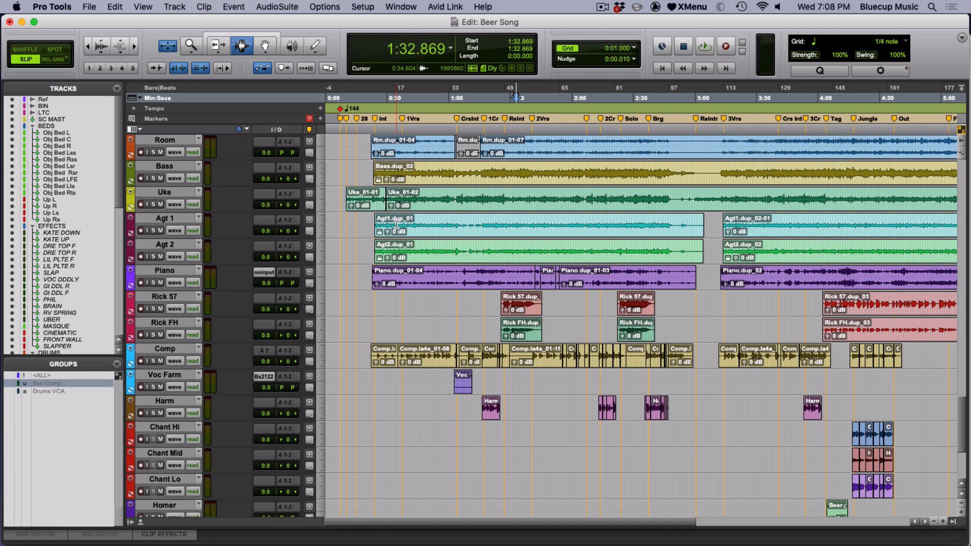
pyautogui.click(89, 6)
pyautogui.moveTo(136, 228)
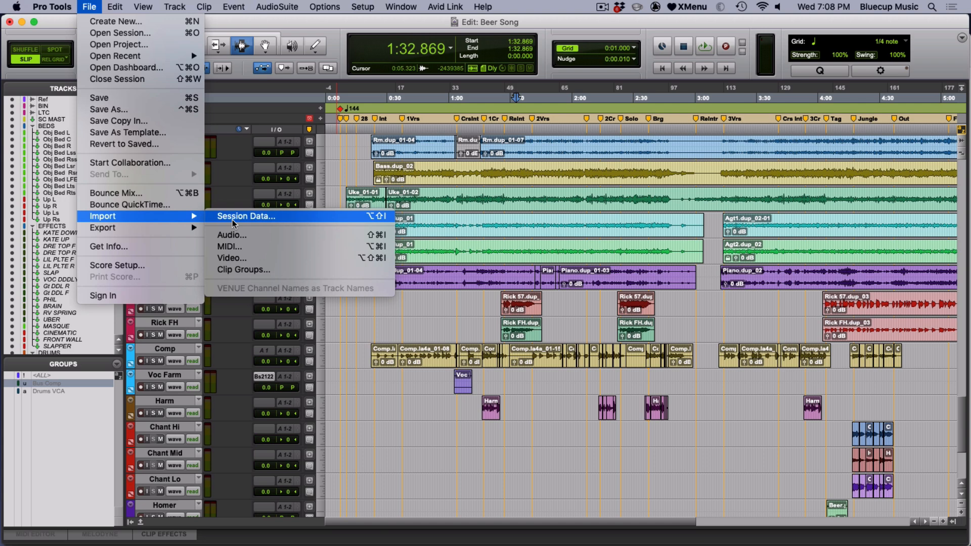
pyautogui.click(205, 3)
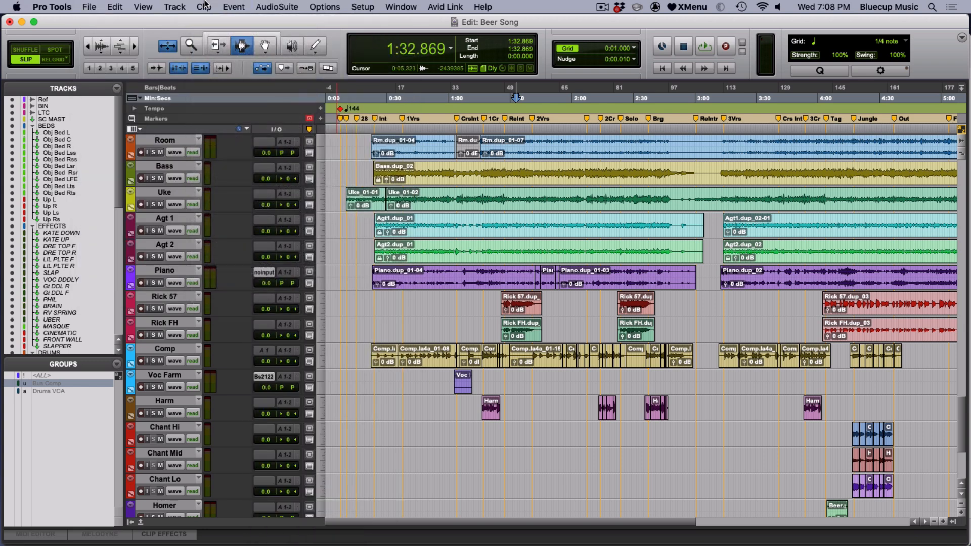